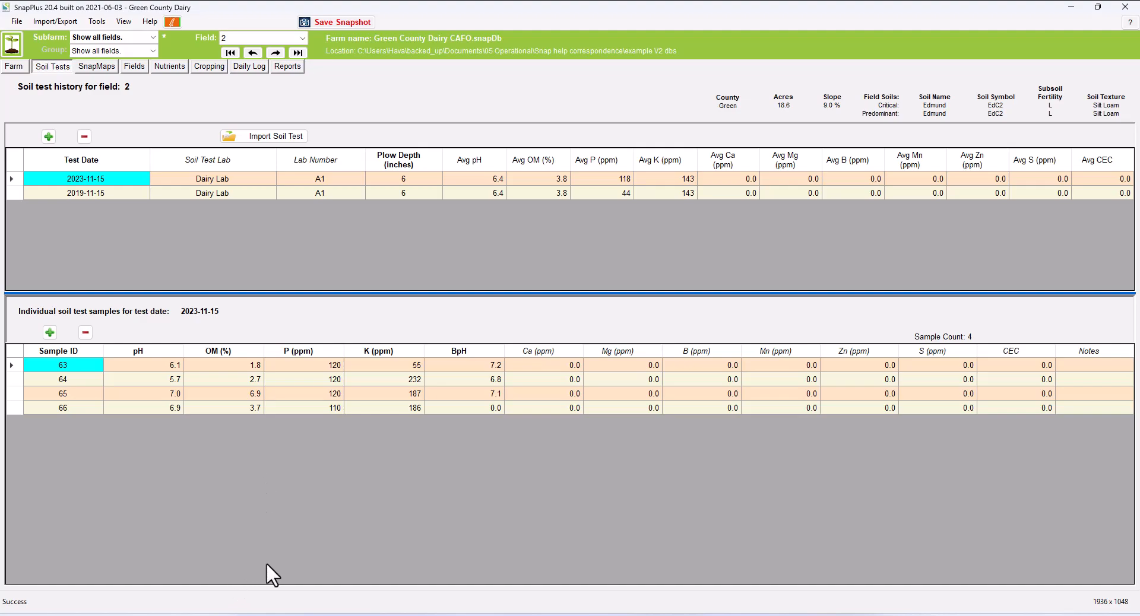
Switch to the SnapPlus V3 browser window and examine field 2's soil sample values for the 11/15/2023 test.
{"action": "mouse_move", "coordinate": [308, 615]}
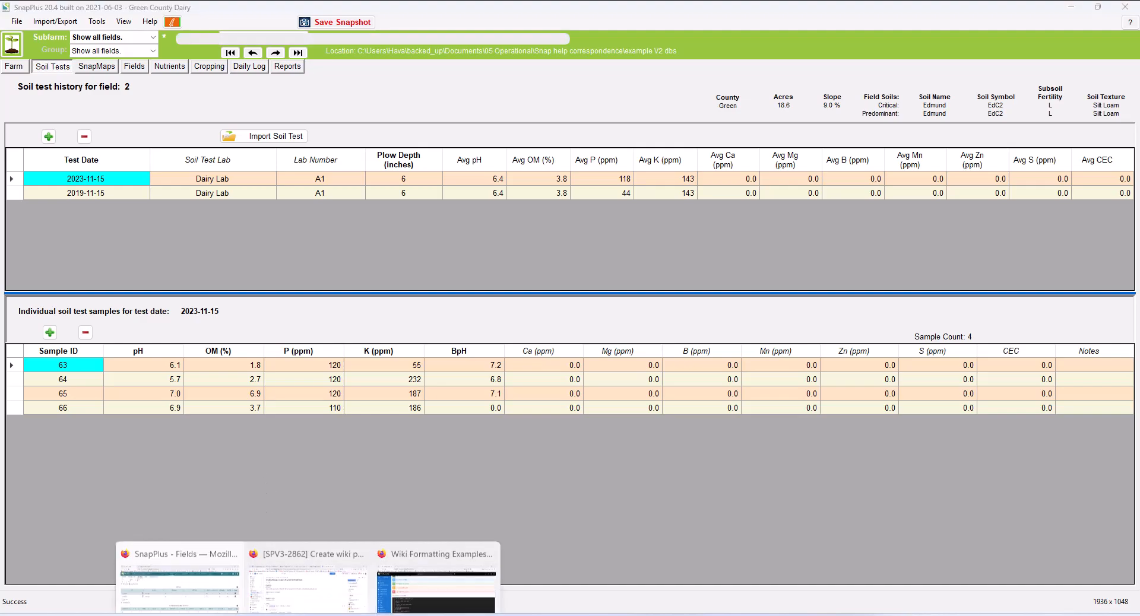
{"action": "left_click", "coordinate": [180, 596]}
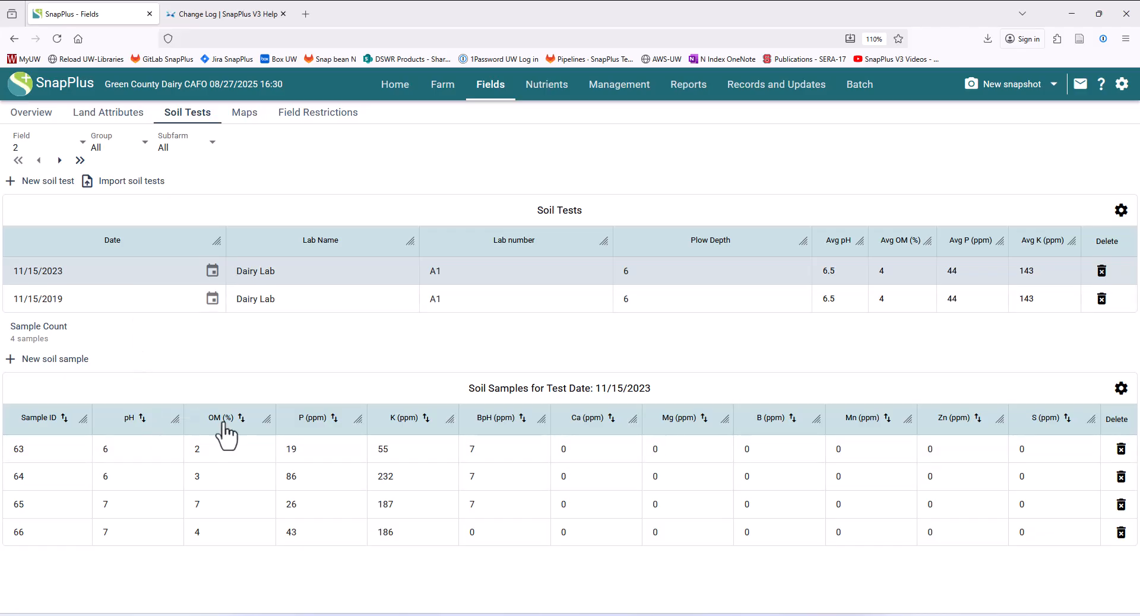
{"action": "left_click", "coordinate": [144, 451]}
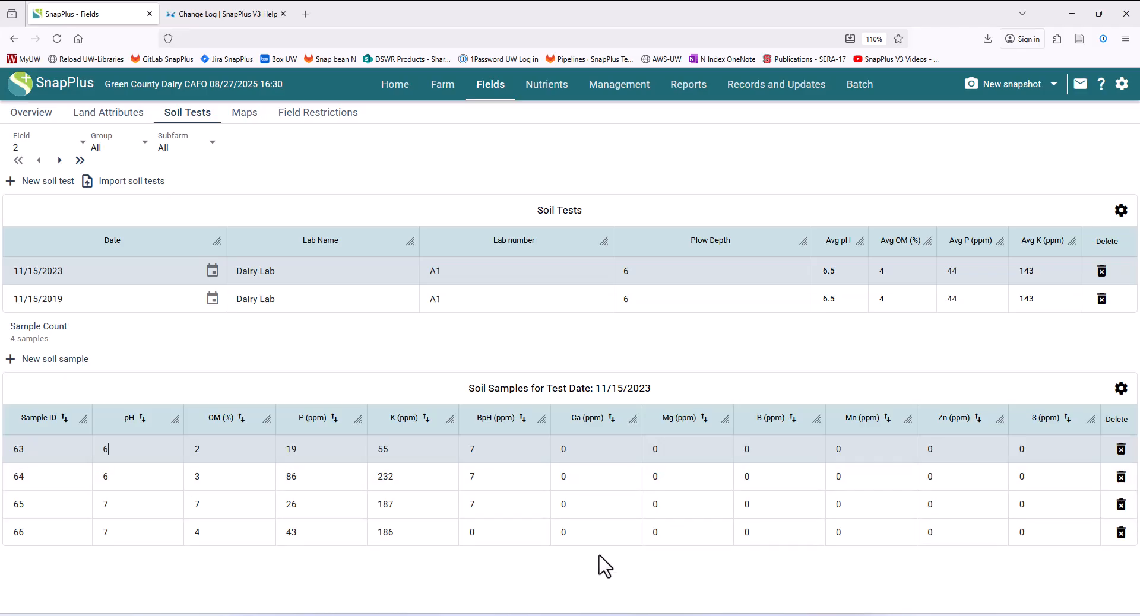
Return to SnapPlus V2 and set up a soil test export, accepting the Documents folder and the default export file name.
{"action": "left_click", "coordinate": [894, 615]}
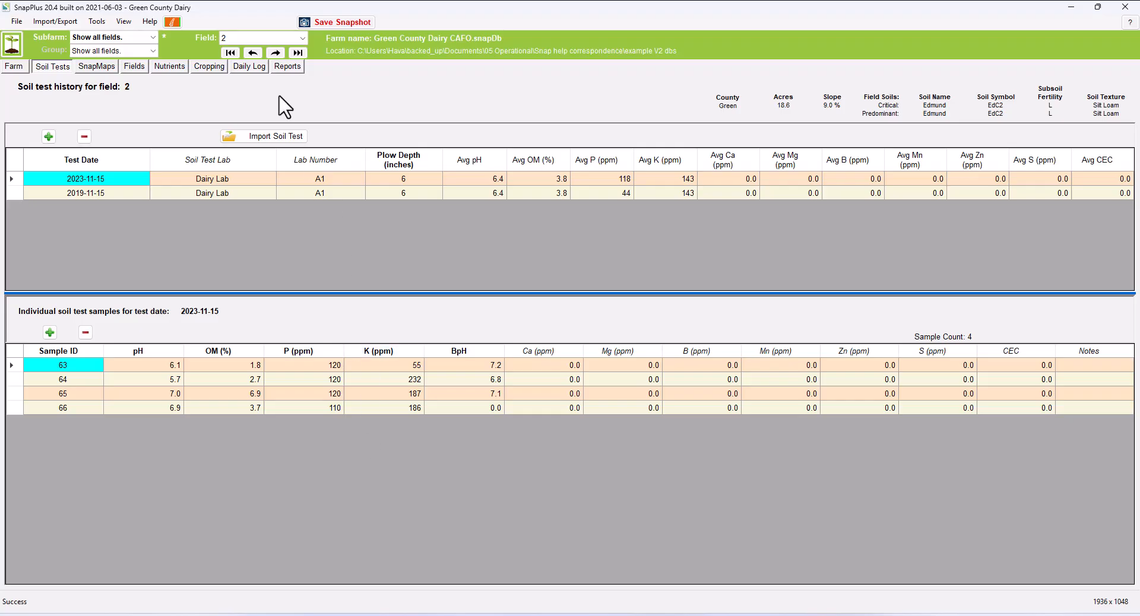
{"action": "left_click", "coordinate": [54, 22]}
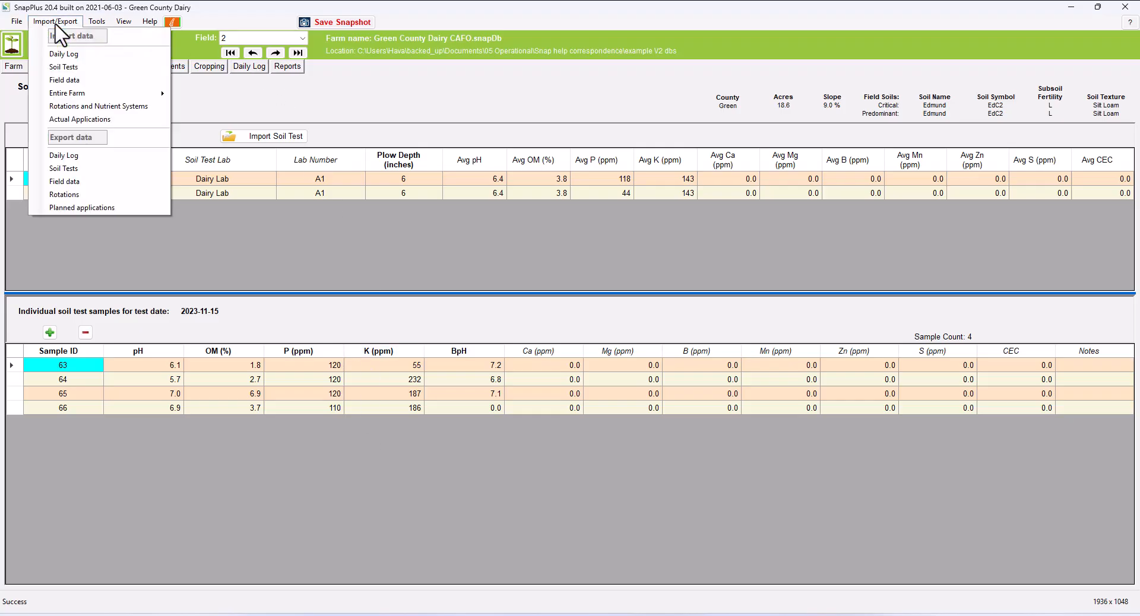
{"action": "left_click", "coordinate": [76, 172]}
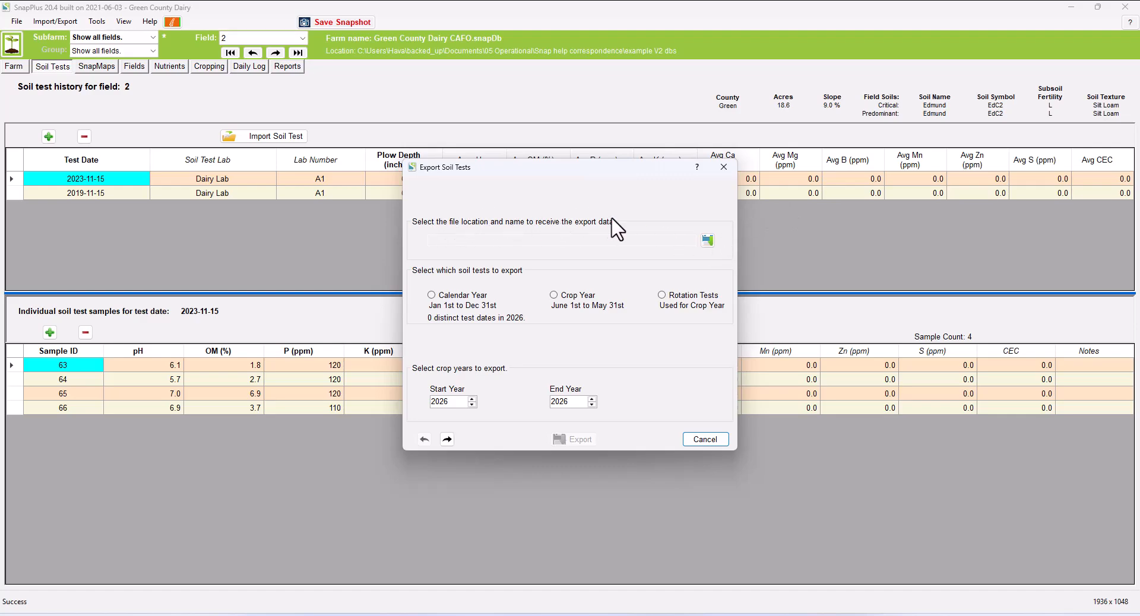
{"action": "left_click", "coordinate": [708, 241]}
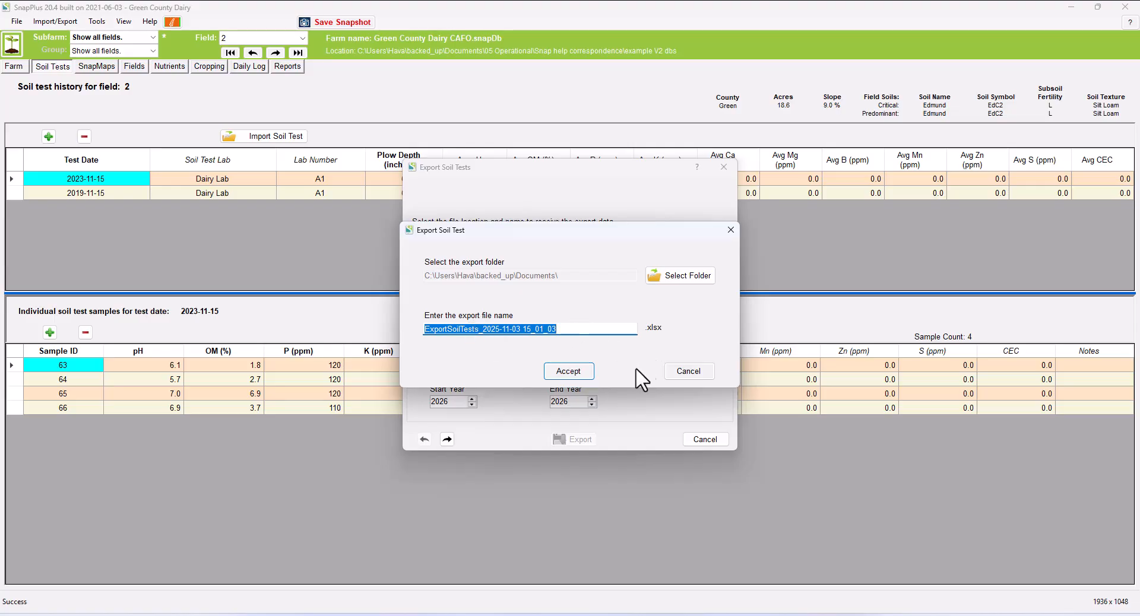
{"action": "left_click", "coordinate": [568, 371]}
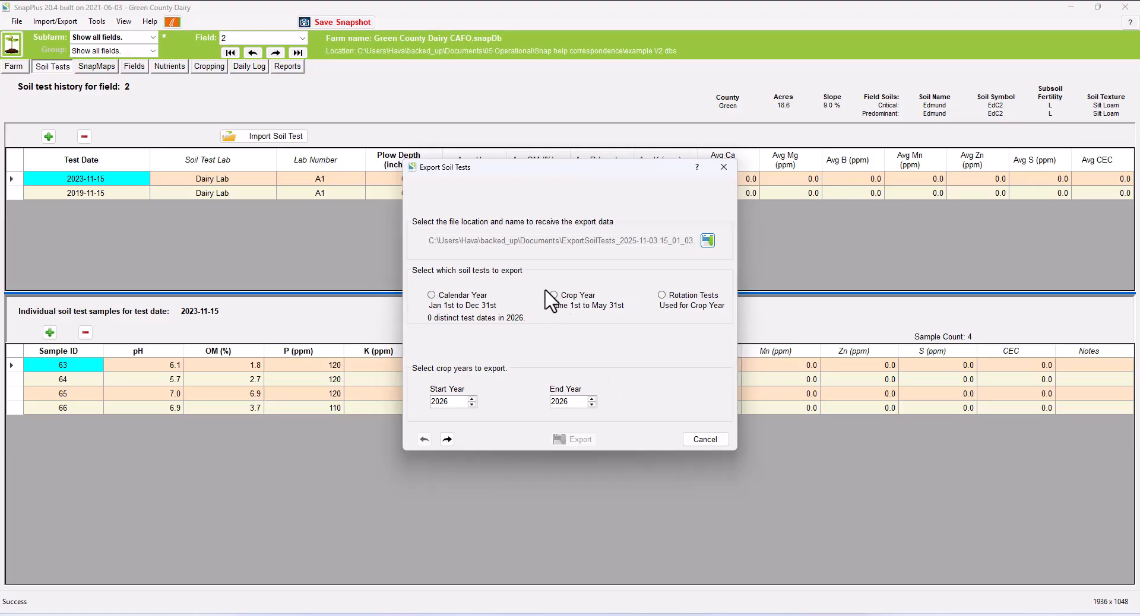
Choose calendar-year soil tests for the export, set the start year to 2019 and lower the end year.
{"action": "left_click", "coordinate": [432, 295]}
{"action": "left_click", "coordinate": [472, 404]}
{"action": "left_click", "coordinate": [471, 405]}
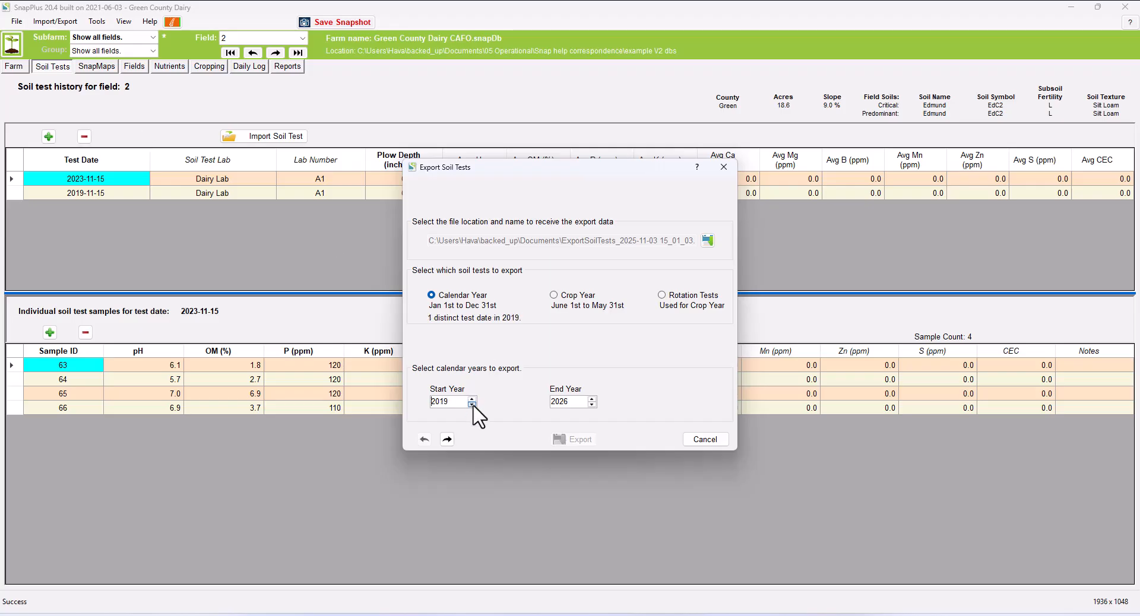
{"action": "left_click", "coordinate": [591, 404]}
{"action": "left_click", "coordinate": [591, 404]}
{"action": "left_click", "coordinate": [591, 404]}
Export the soil tests for all individual fields and switch to the SnapPlus V3 browser window.
{"action": "left_click", "coordinate": [447, 439]}
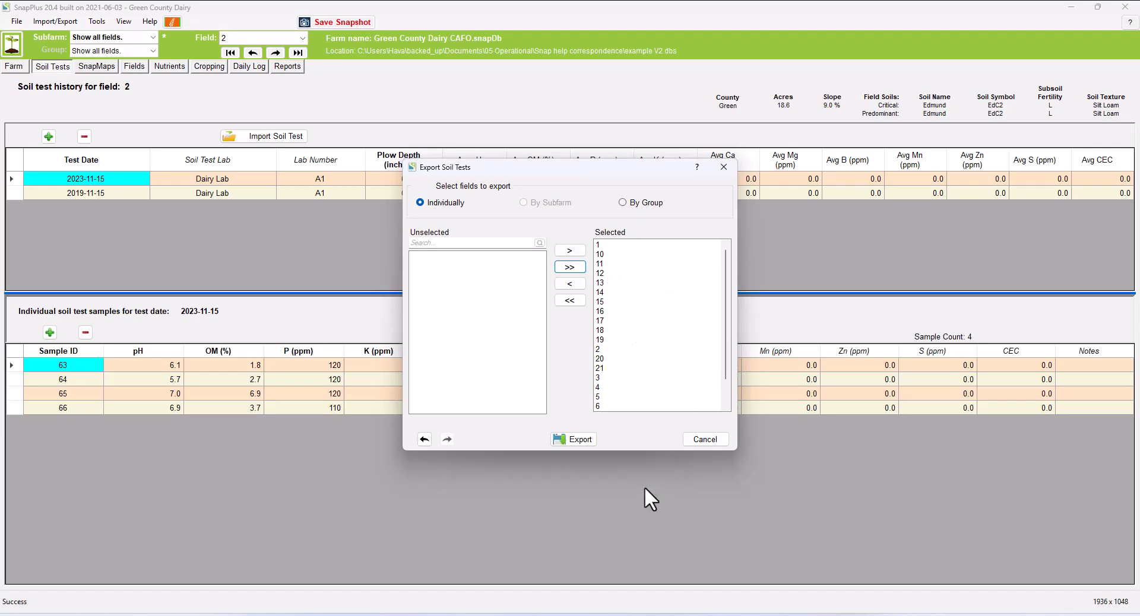
{"action": "left_click", "coordinate": [576, 436]}
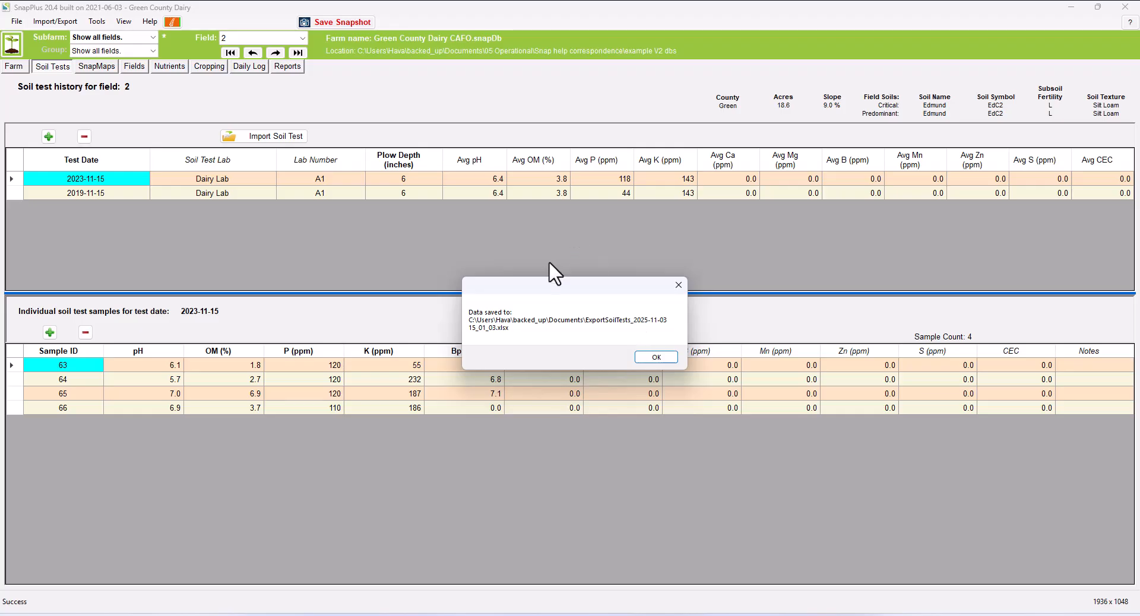
{"action": "mouse_move", "coordinate": [310, 615]}
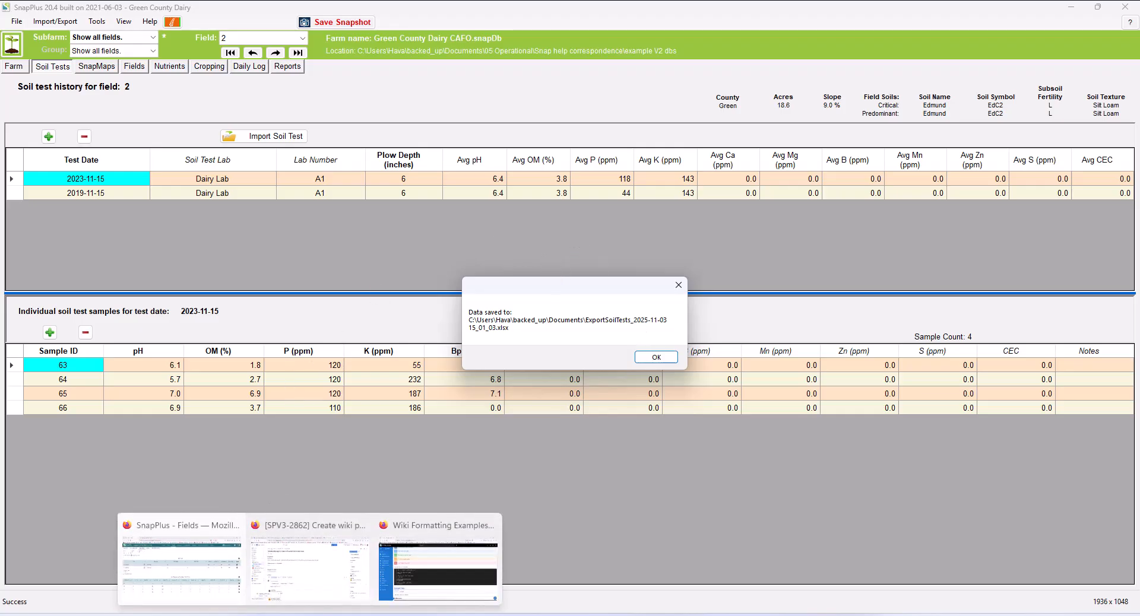
{"action": "left_click", "coordinate": [181, 565]}
{"action": "left_click", "coordinate": [656, 358]}
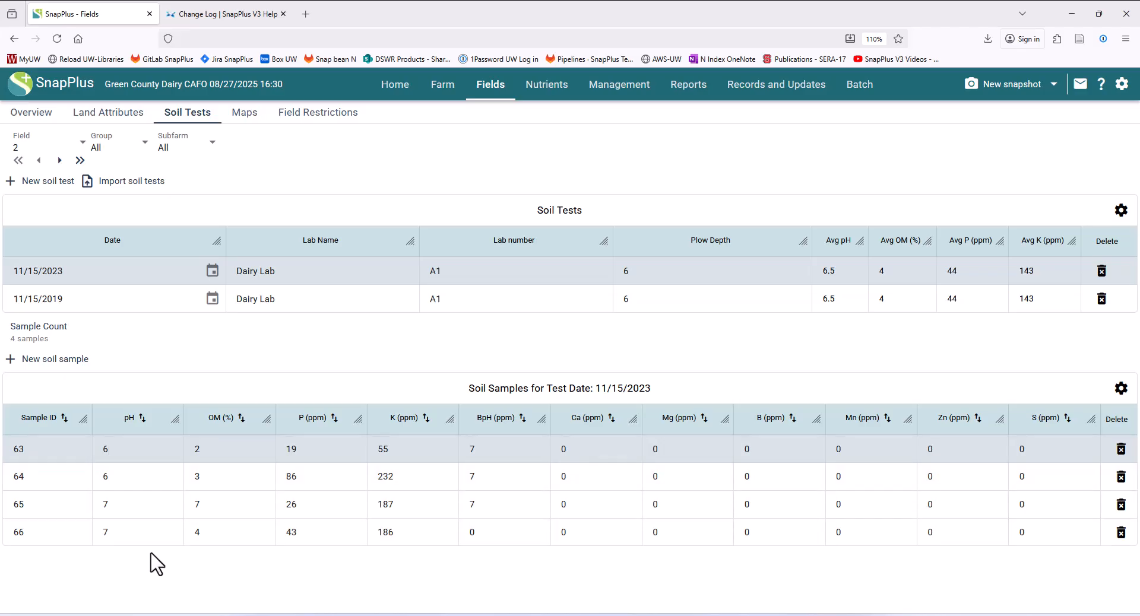
{"action": "left_click", "coordinate": [141, 182]}
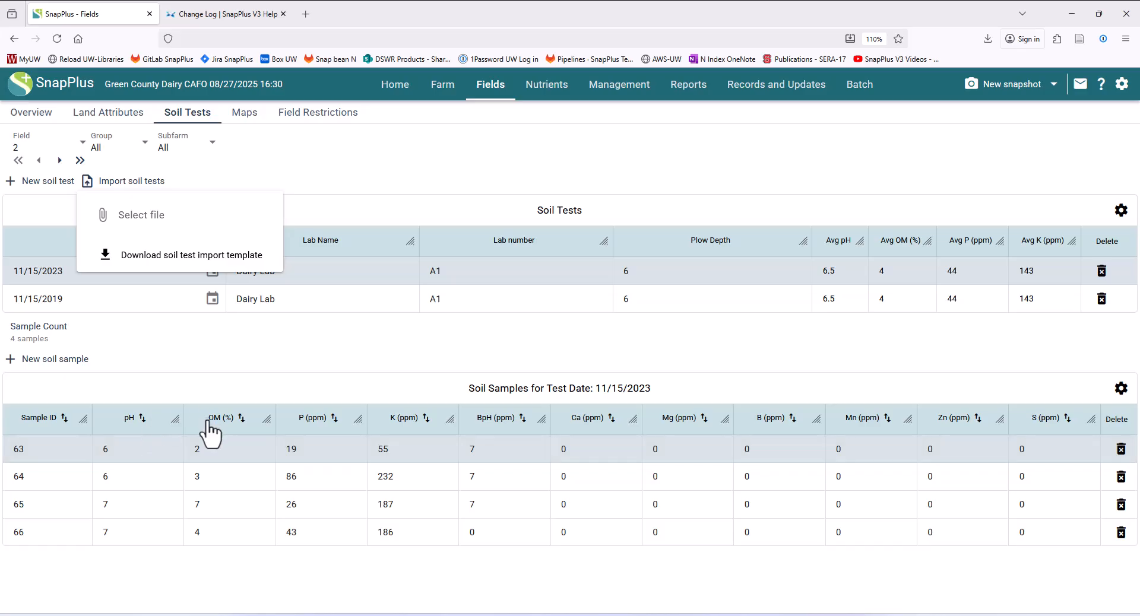
{"action": "left_click", "coordinate": [157, 221]}
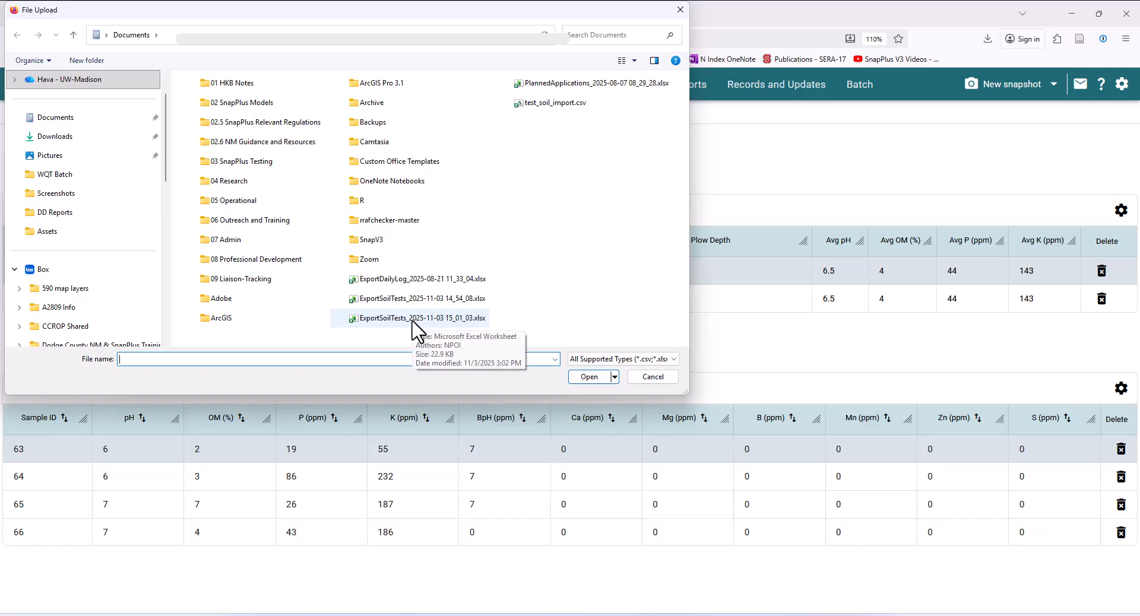
{"action": "left_click", "coordinate": [413, 322]}
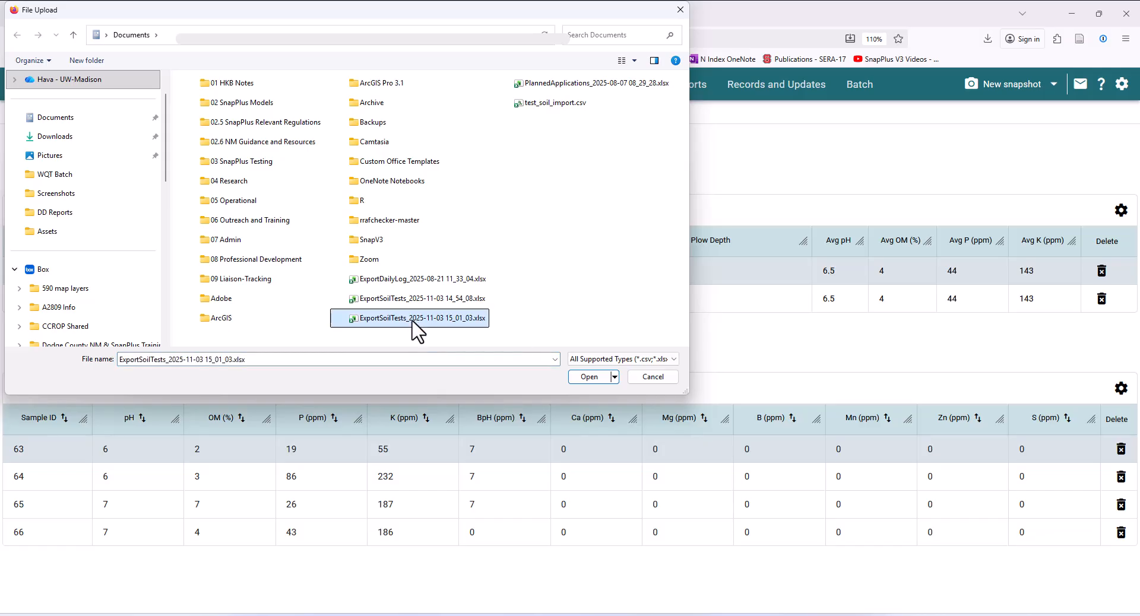
{"action": "left_click", "coordinate": [579, 379]}
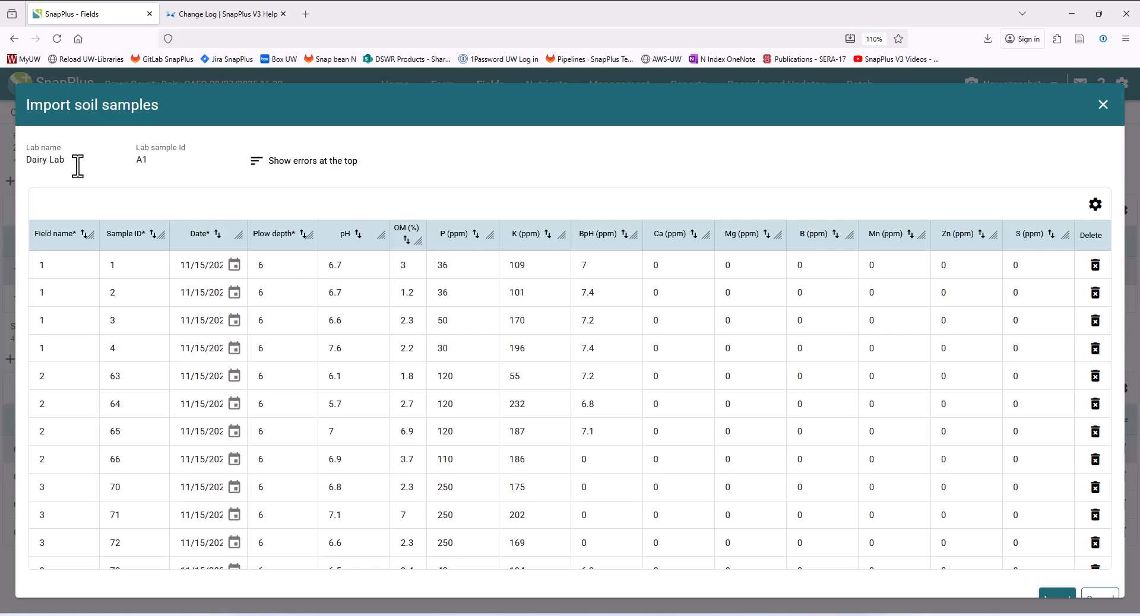
Widen the Date column in the import preview and review the soil sample rows for fields 1 to 3.
{"action": "left_click_drag", "start_coordinate": [245, 234], "coordinate": [271, 235]}
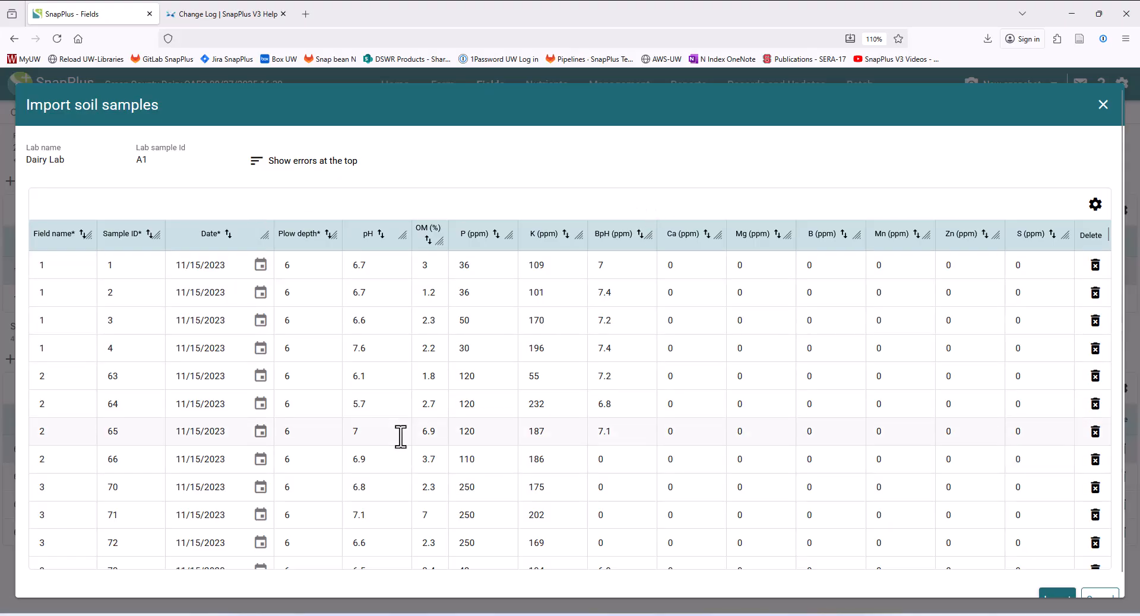
{"action": "scroll", "coordinate": [401, 438], "scroll_direction": "down", "scroll_amount": 5}
{"action": "scroll", "coordinate": [401, 438], "scroll_direction": "down", "scroll_amount": 4}
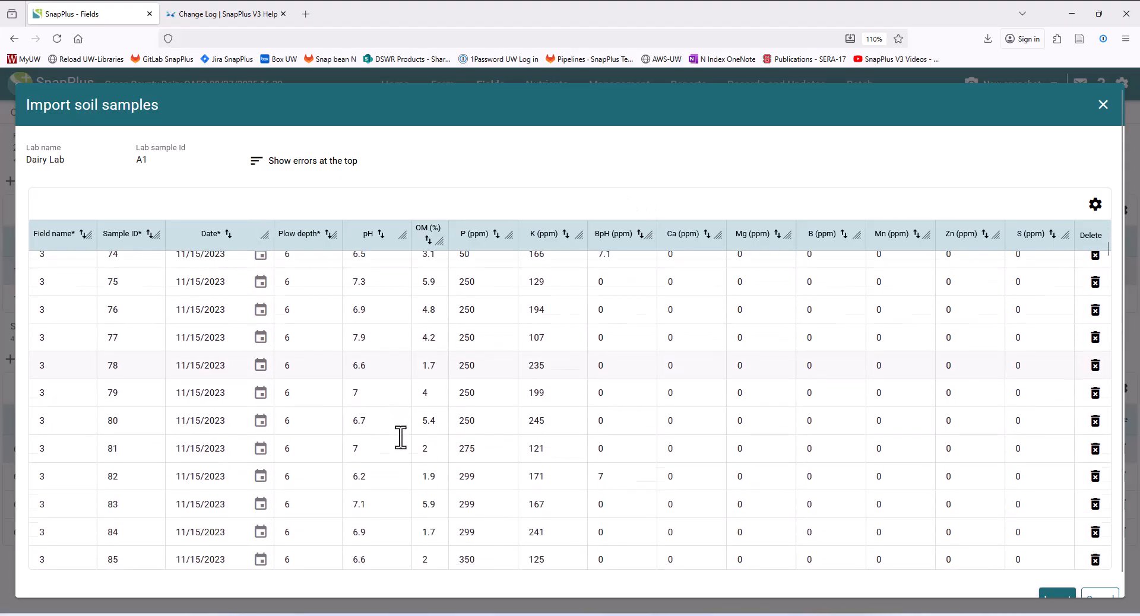
{"action": "scroll", "coordinate": [401, 437], "scroll_direction": "up", "scroll_amount": 2}
{"action": "scroll", "coordinate": [401, 437], "scroll_direction": "up", "scroll_amount": 1}
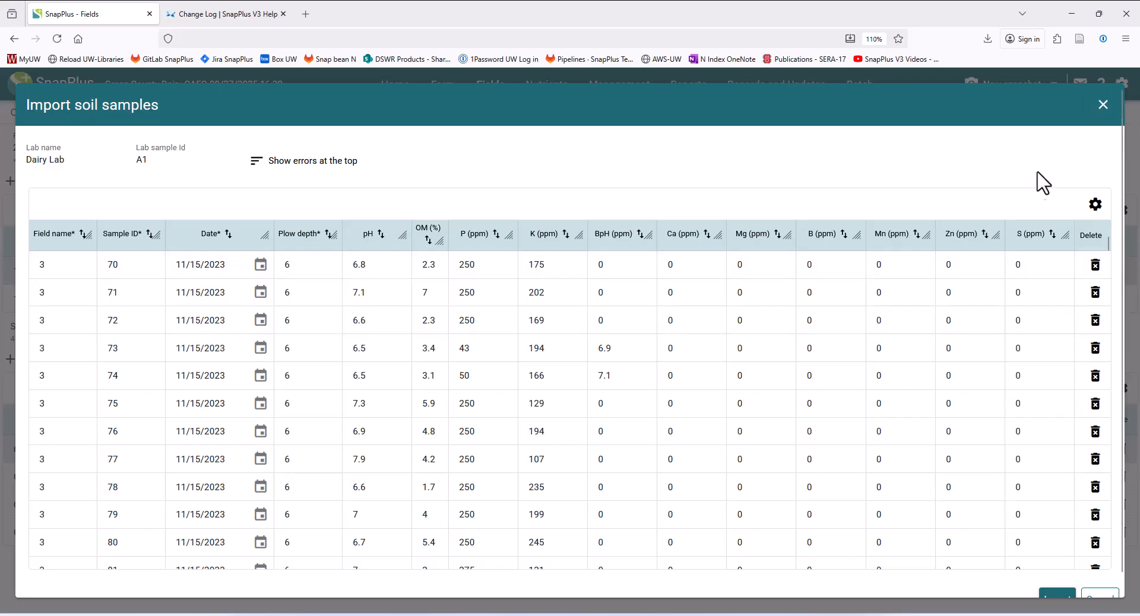
Import the previewed soil samples, close the import options and reload the Soil Tests page.
{"action": "scroll", "coordinate": [1079, 147], "scroll_direction": "down", "scroll_amount": 1}
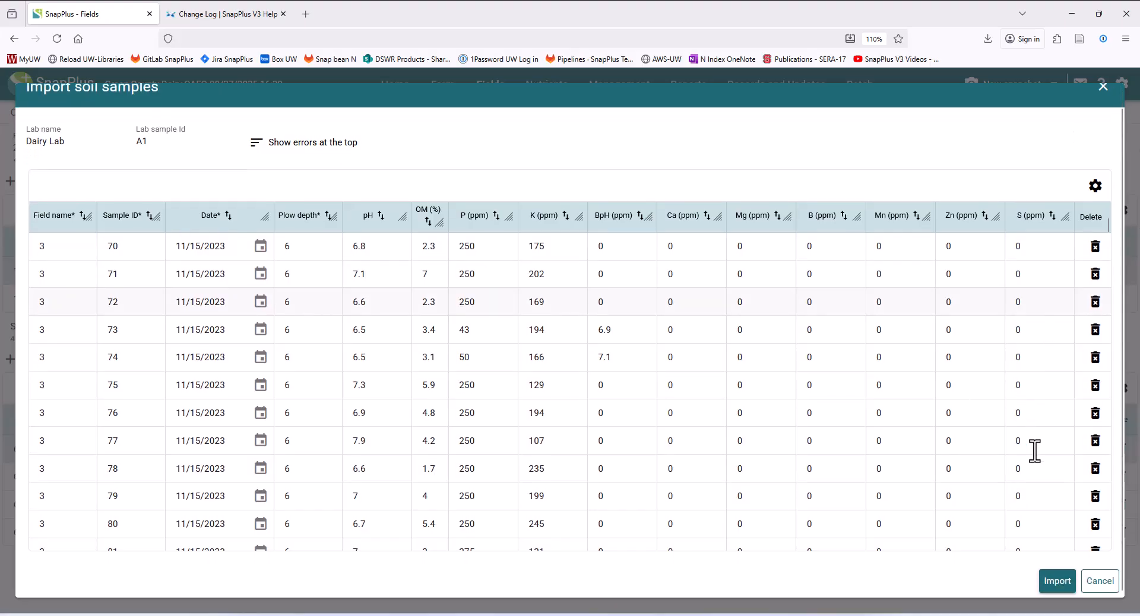
{"action": "left_click", "coordinate": [1058, 583]}
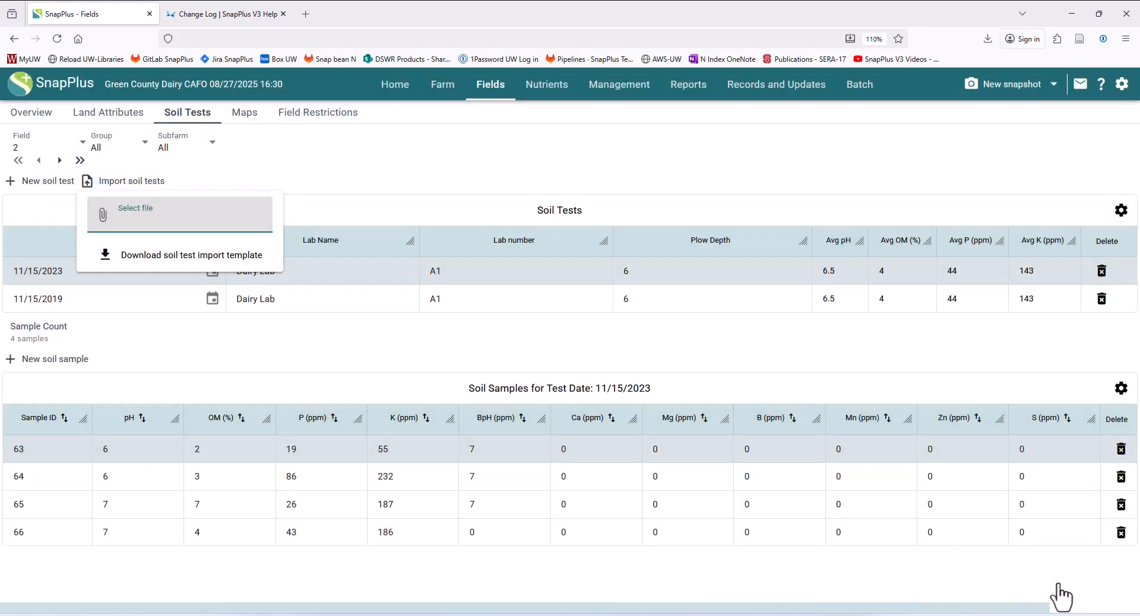
{"action": "left_click", "coordinate": [295, 594]}
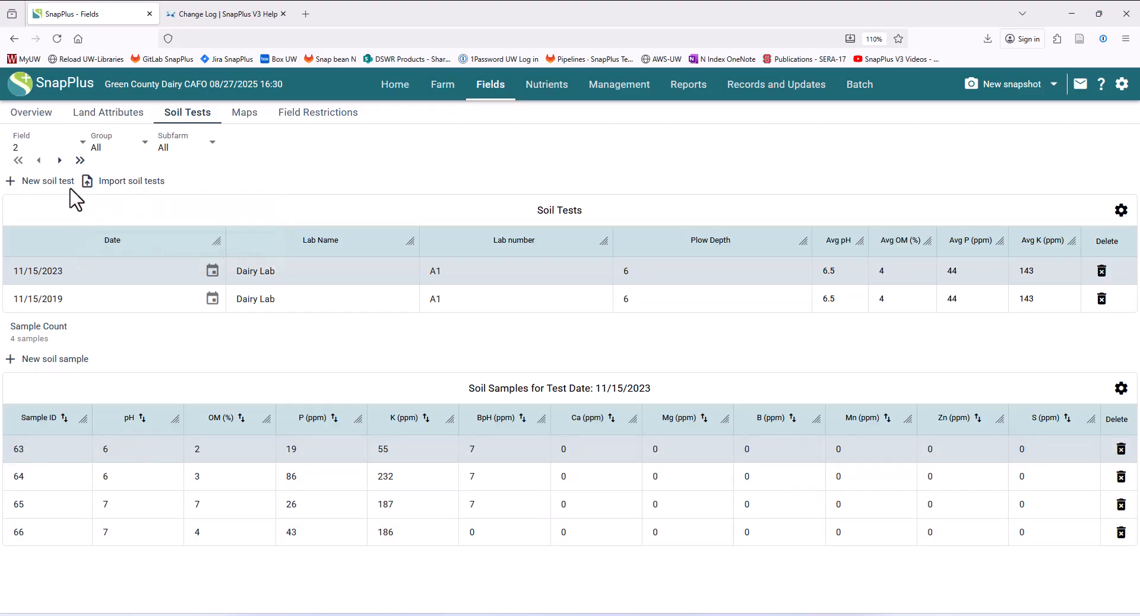
{"action": "left_click", "coordinate": [57, 39]}
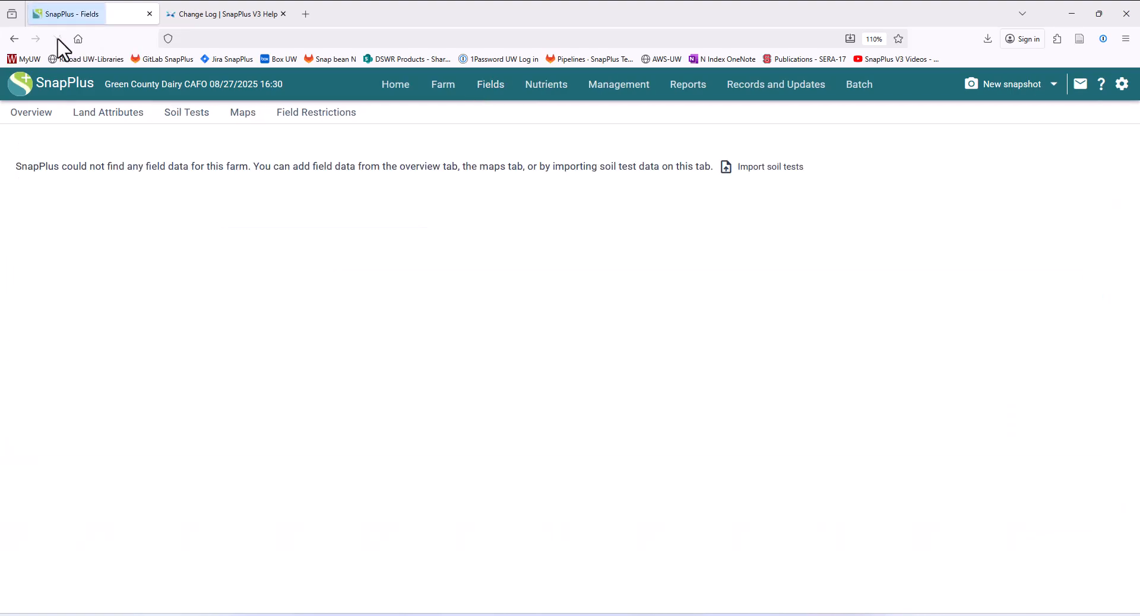